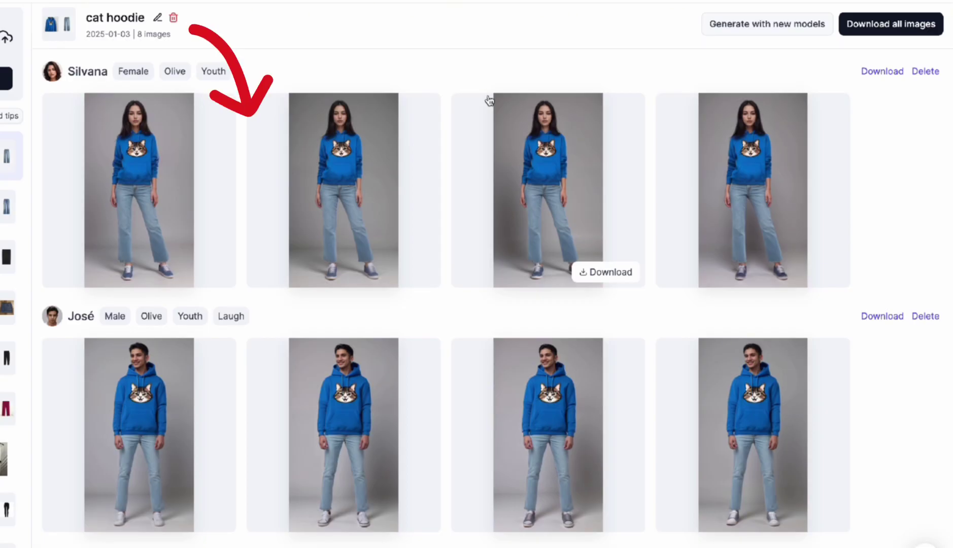
- Generate X-Design model images of the blue cat hoodie and jeans with the chosen woman and man on the light-blue background
left_click(142, 223)
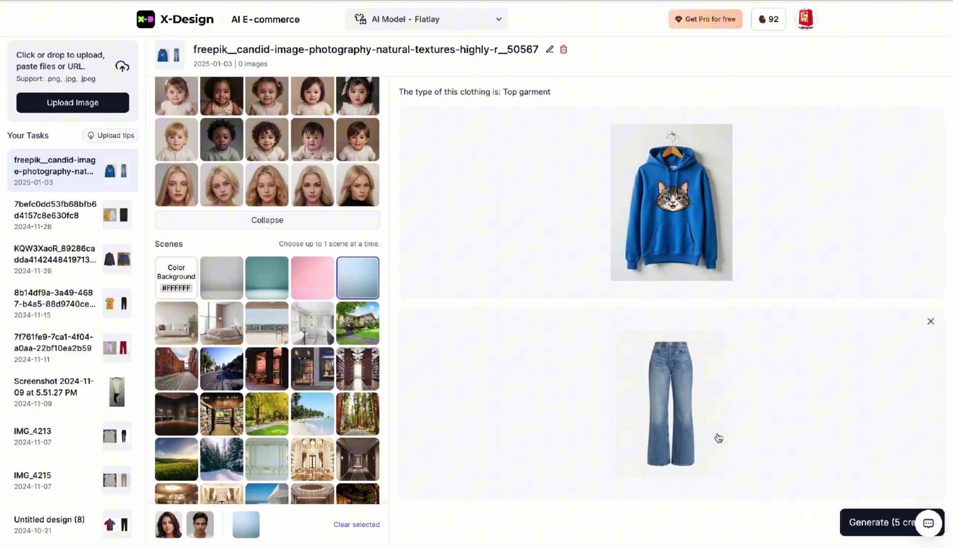
left_click(879, 529)
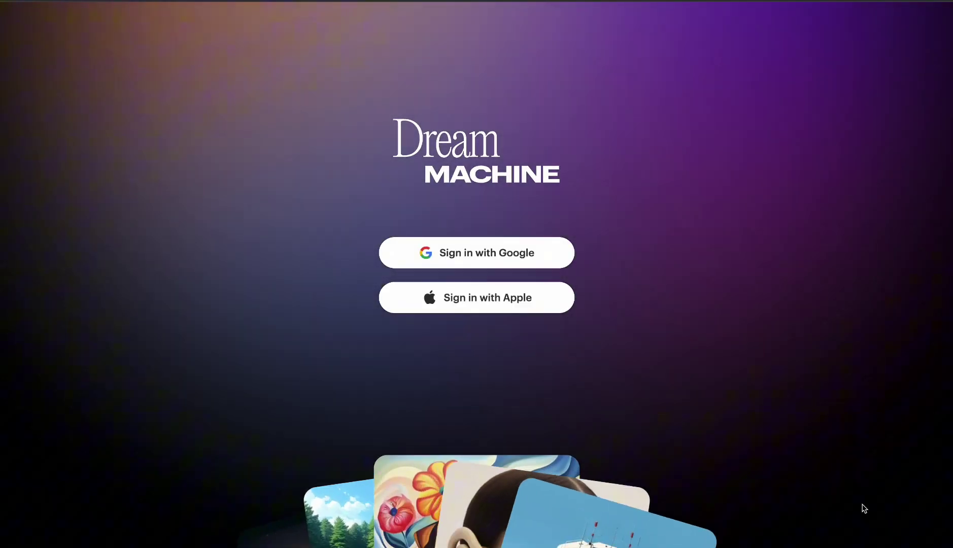
- Switch to Dream Machine, sign in with Google and start a new board
left_click(495, 261)
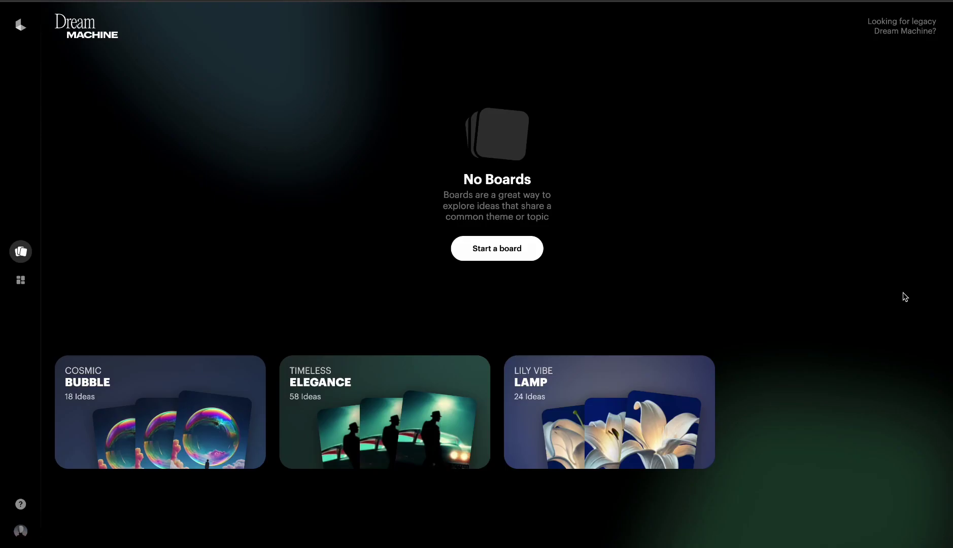
left_click(513, 252)
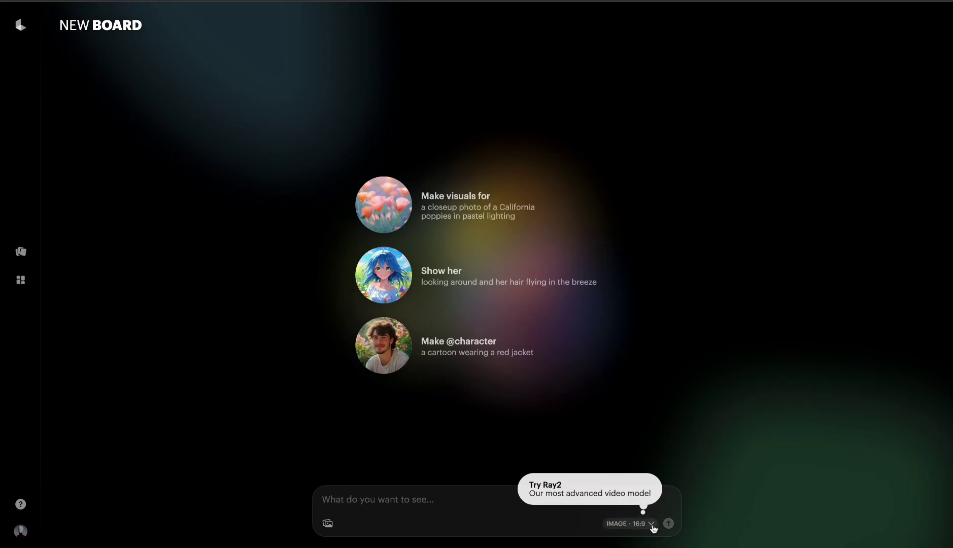
- Set the board's image aspect ratio to 9:16 and upload the picture of the man in the blue cat hoodie as start frame
left_click(652, 526)
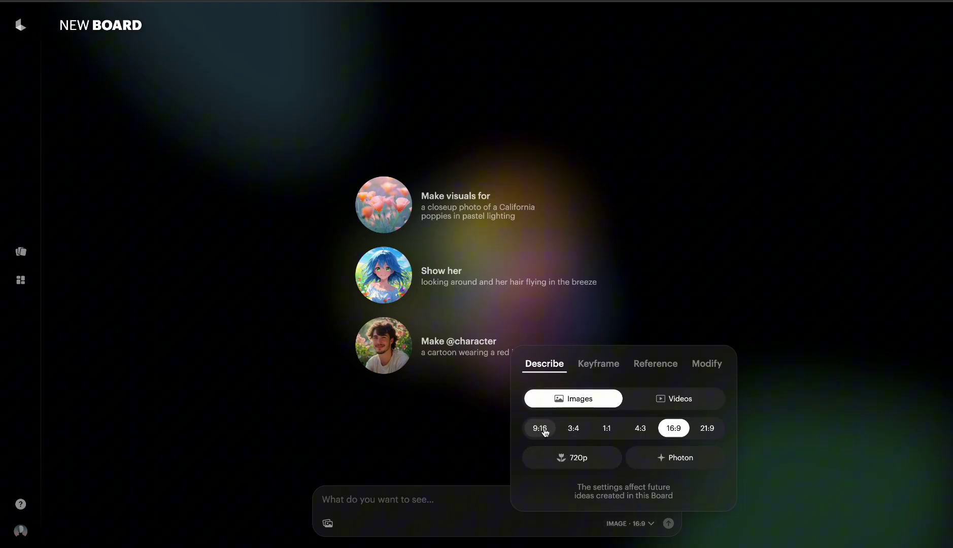
left_click(544, 430)
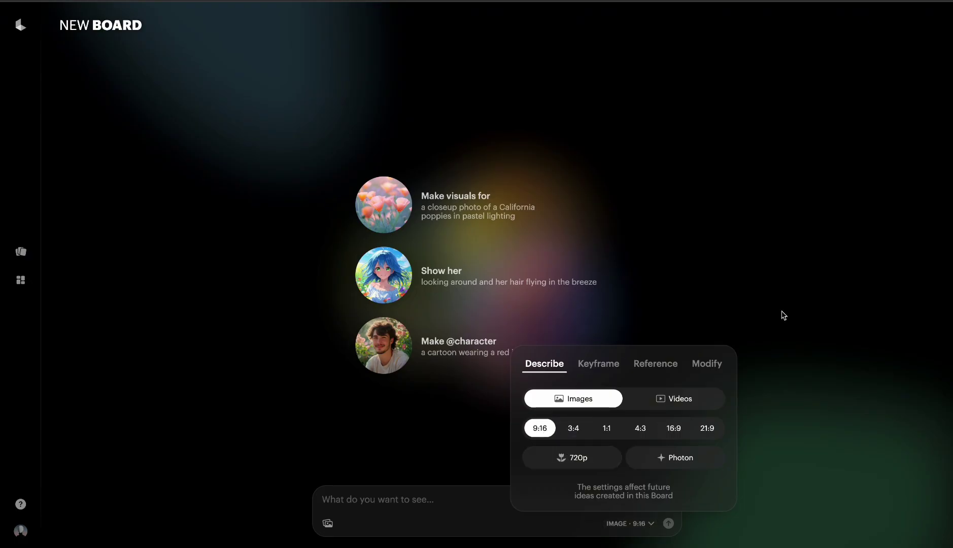
left_click(328, 525)
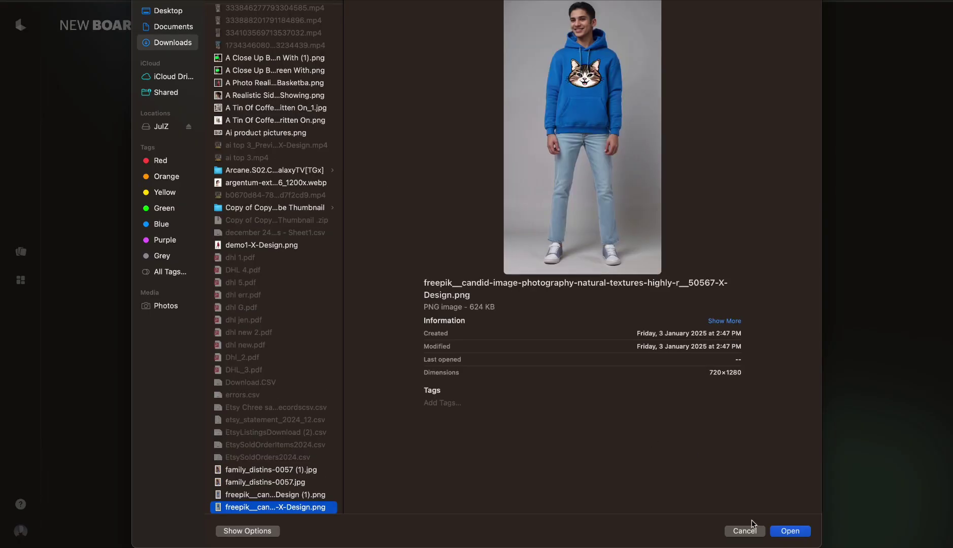
left_click(790, 531)
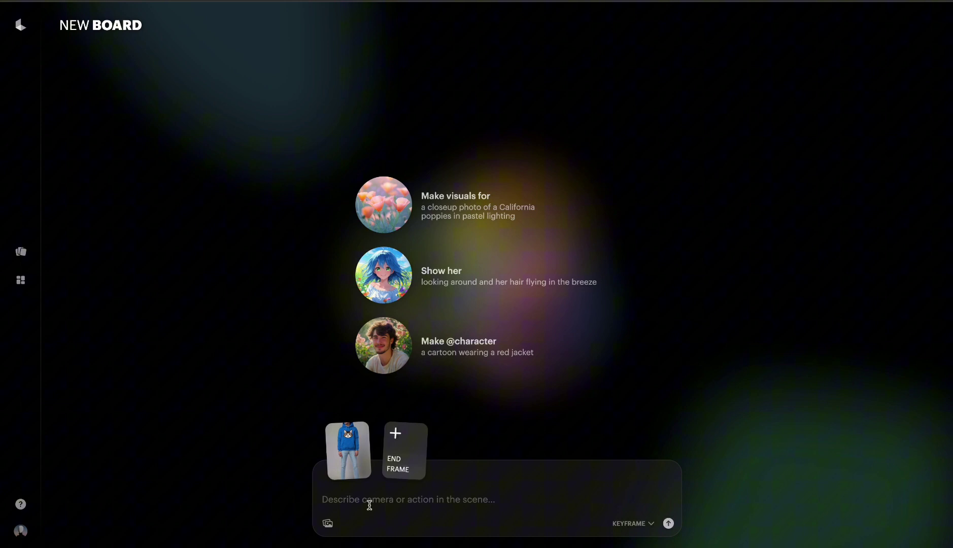
- Generate a keyframe video with the prompt "A man smiling and changing poses in a blue hoodie"
type("A man smiling and changing poses in hoodie")
left_click(482, 500)
type("a ")
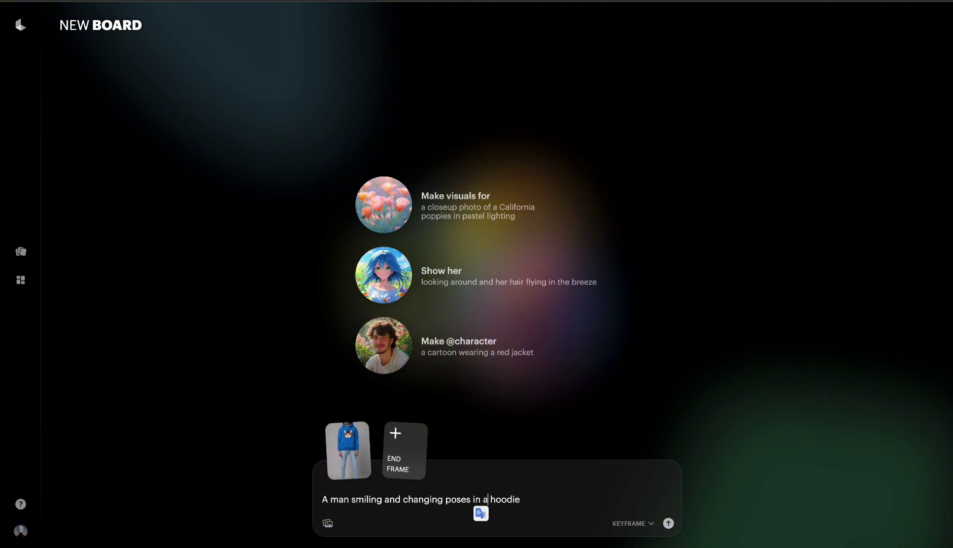
type("blue")
left_click(561, 508)
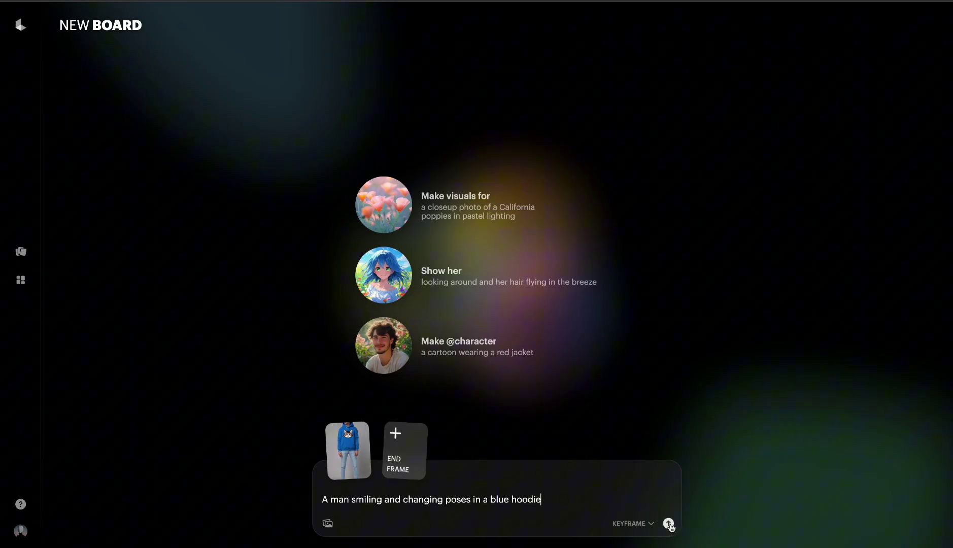
left_click(669, 524)
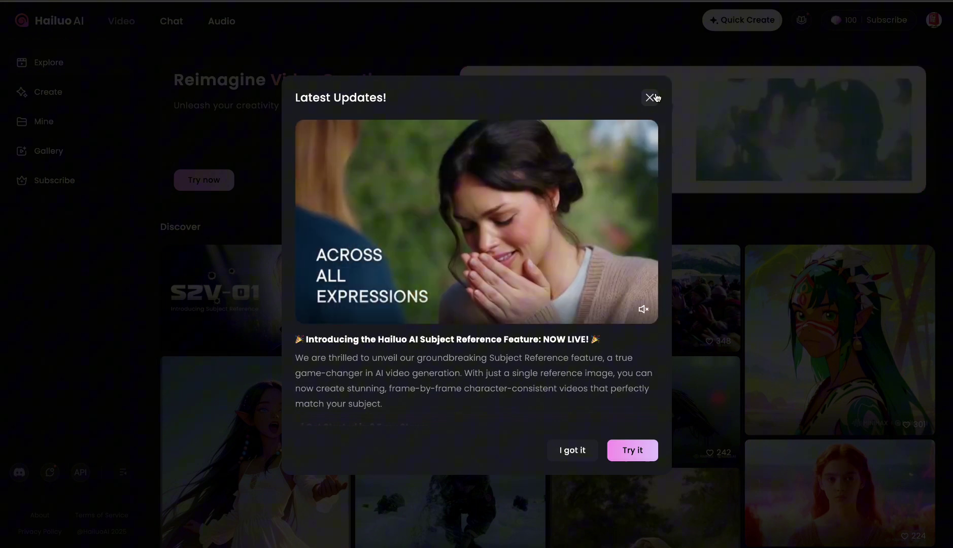
- Switch to Hailuo AI, dismiss the latest-updates notice and open the video creation page
left_click(655, 97)
scroll(464, 425, "down", 3)
scroll(464, 425, "up", 3)
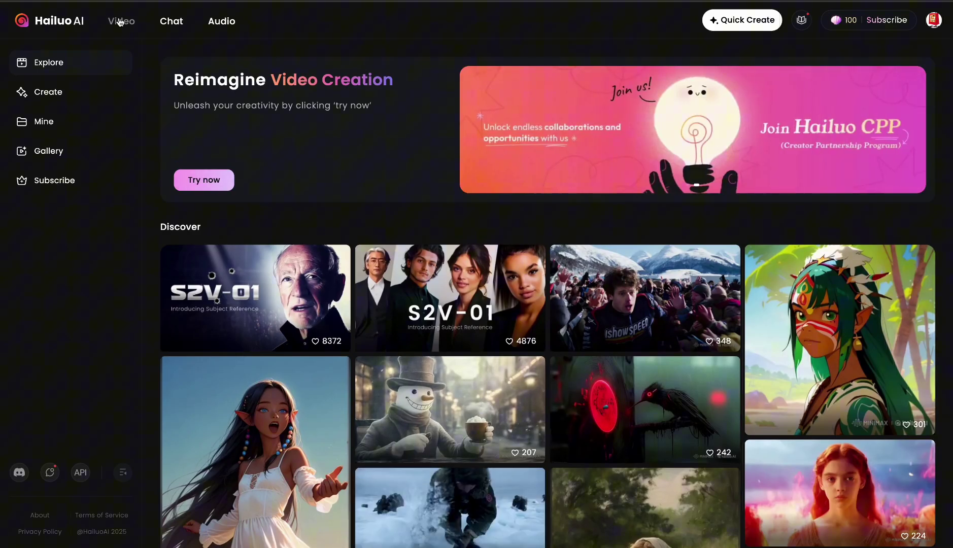
left_click(212, 180)
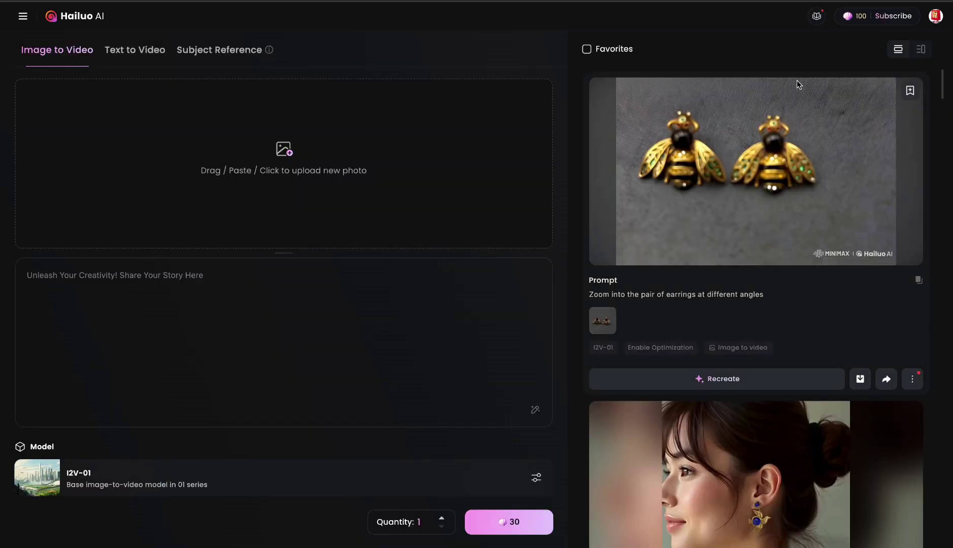
- Upload the picture of the woman in the blue cat hoodie as the Image to Video source photo
mouse_move(869, 24)
left_click(281, 149)
key("Escape")
left_click(284, 151)
left_click(791, 532)
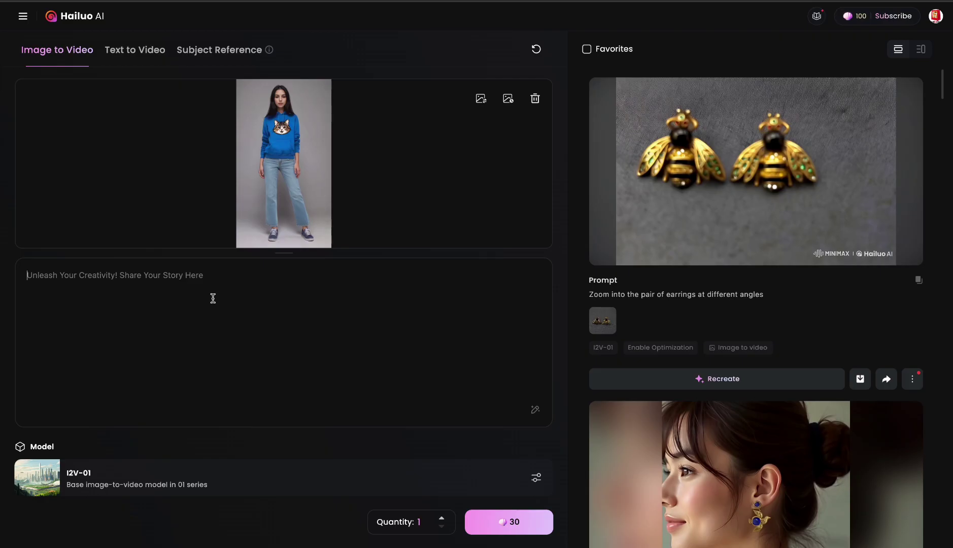
- Generate one I2V-01 video with the prompt "A lady smiling and posing like a model"
left_click(217, 272)
type("A lady smiling and posing like a model")
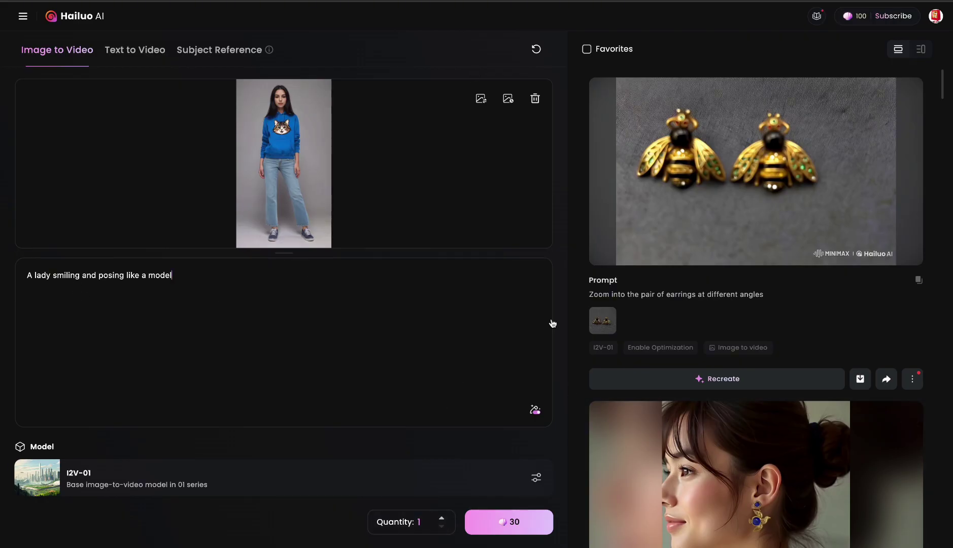
left_click(519, 523)
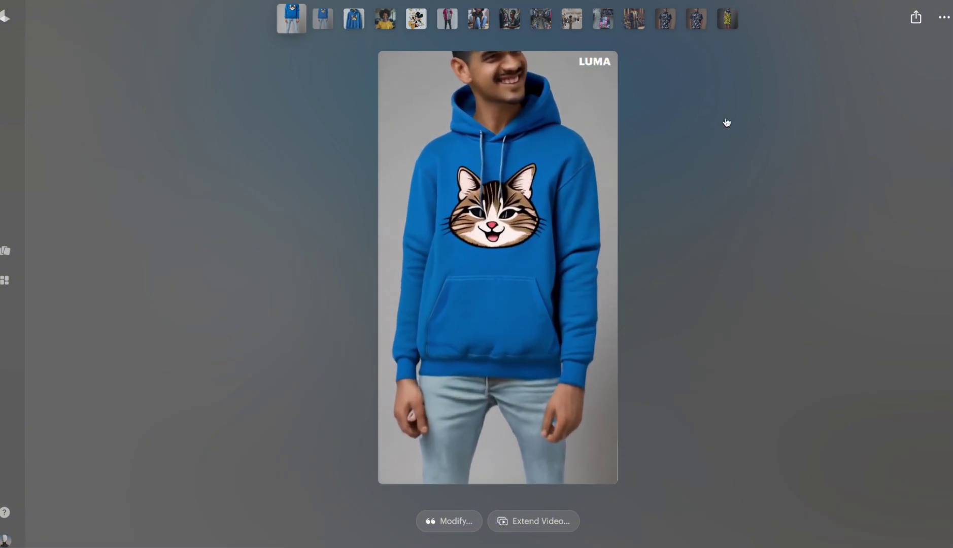
- Switch to Dream Machine, close the man's hoodie video and view the generated video of the hoodie on a hanger
left_click(813, 128)
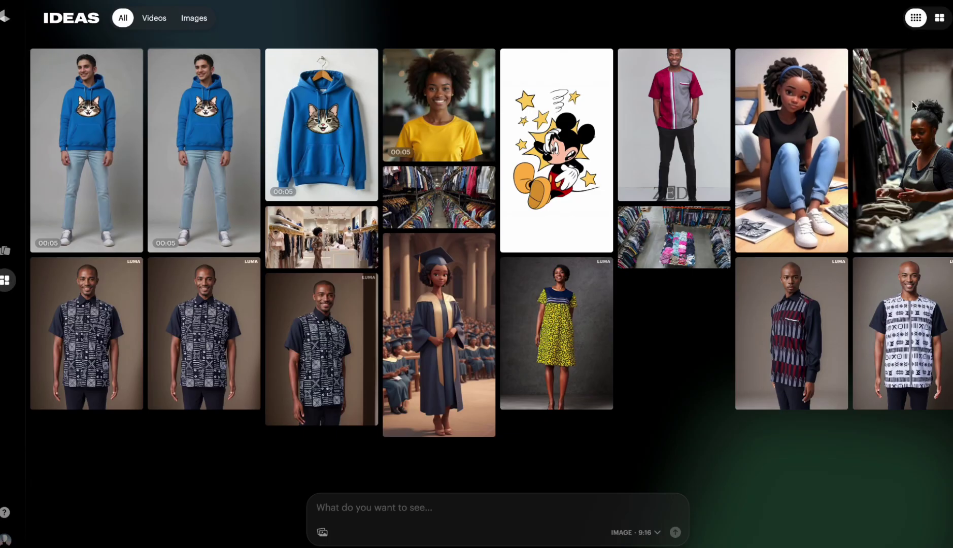
left_click(348, 122)
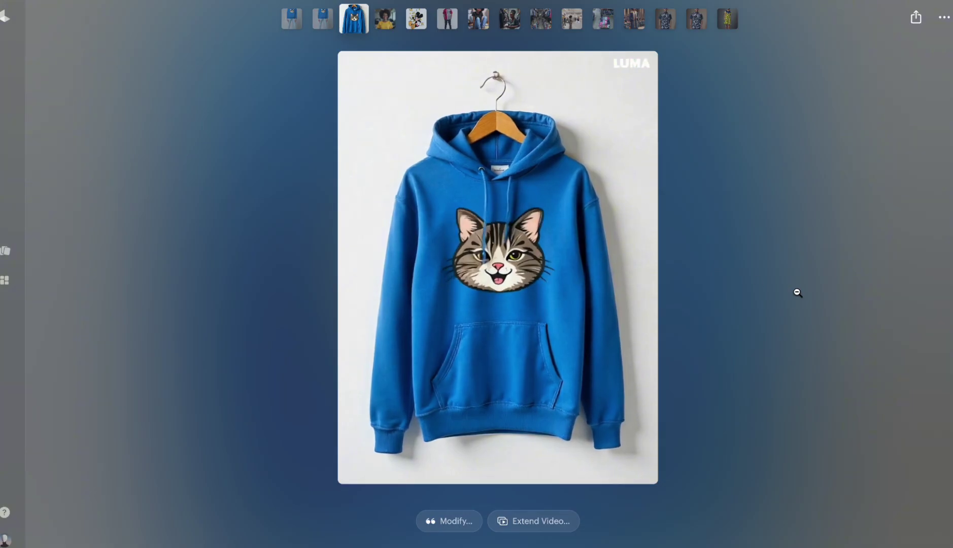
key("Escape")
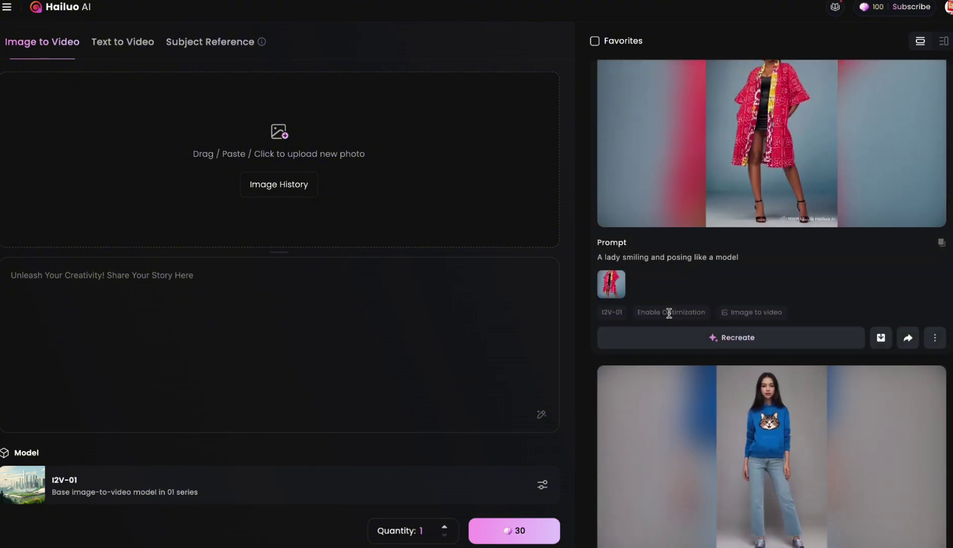
- Switch to Hailuo AI, view the generated video of the woman in the blue cat hoodie and return to the creation page
scroll(671, 317, "up", 4)
scroll(671, 318, "down", 1)
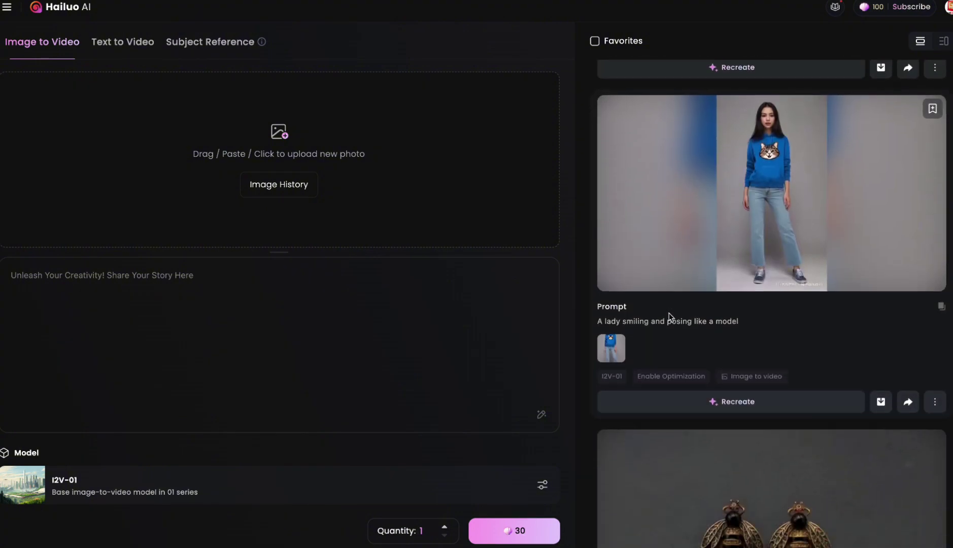
left_click(776, 162)
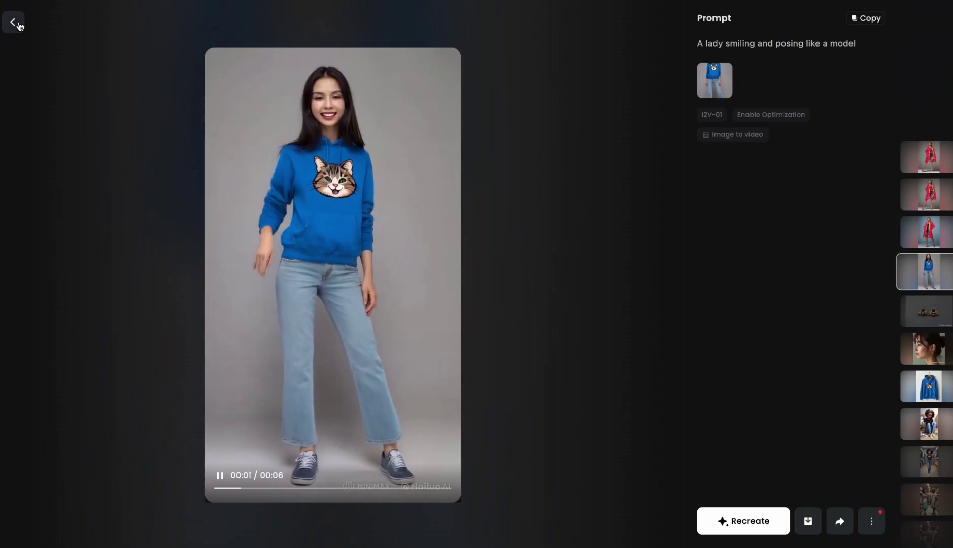
left_click(163, 121)
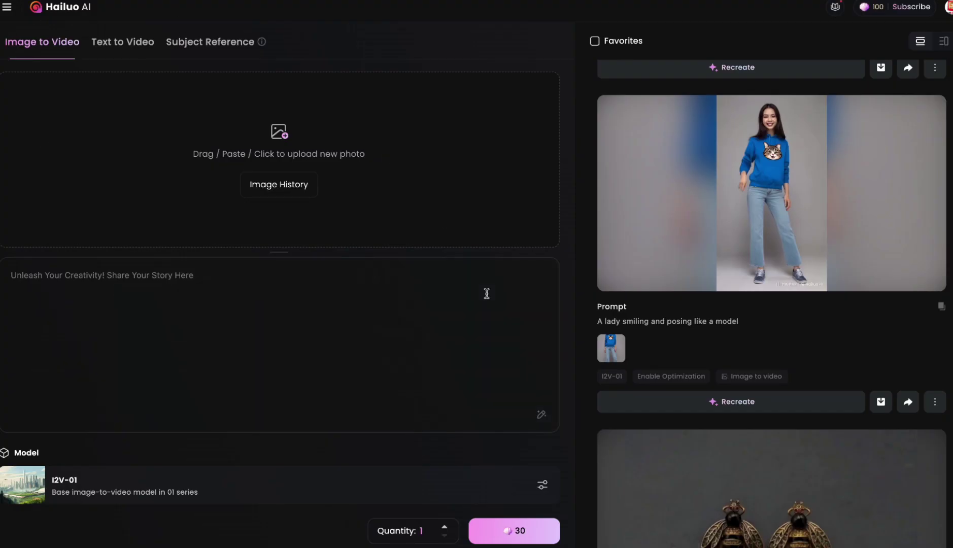